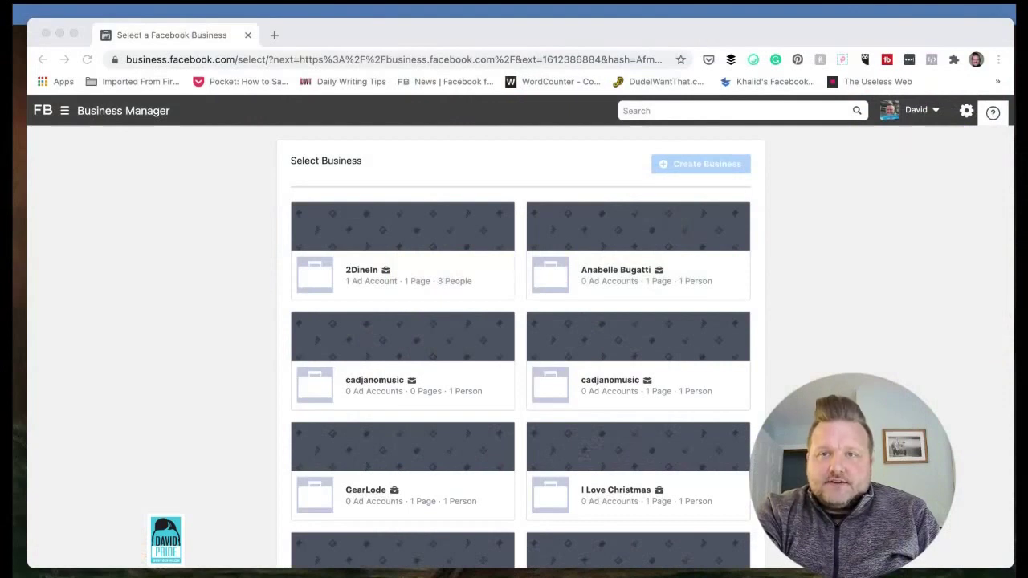
# - Go to Ads Manager from the Business Manager tools menu to show the account's campaigns
pyautogui.click(482, 167)
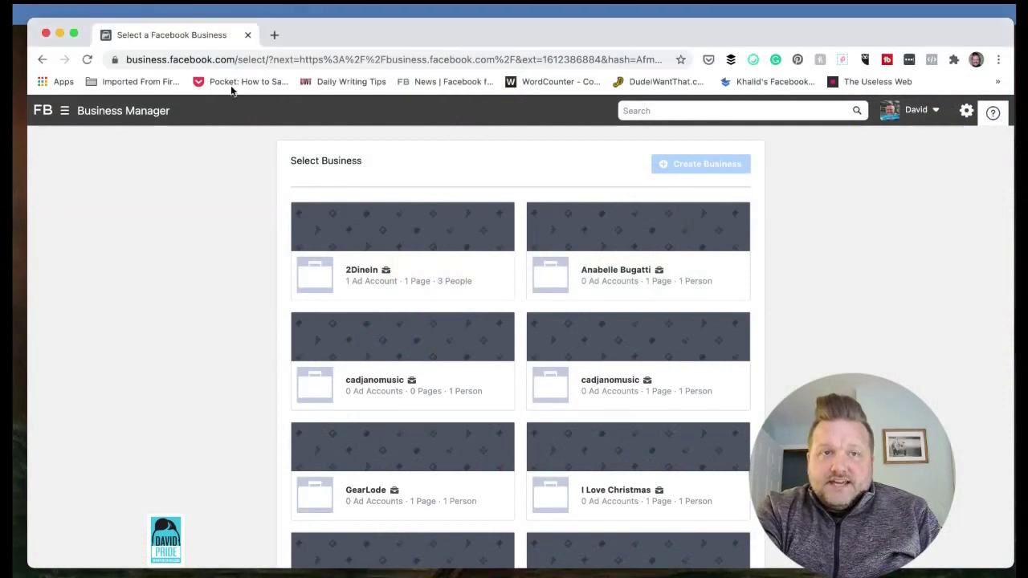
pyautogui.click(137, 61)
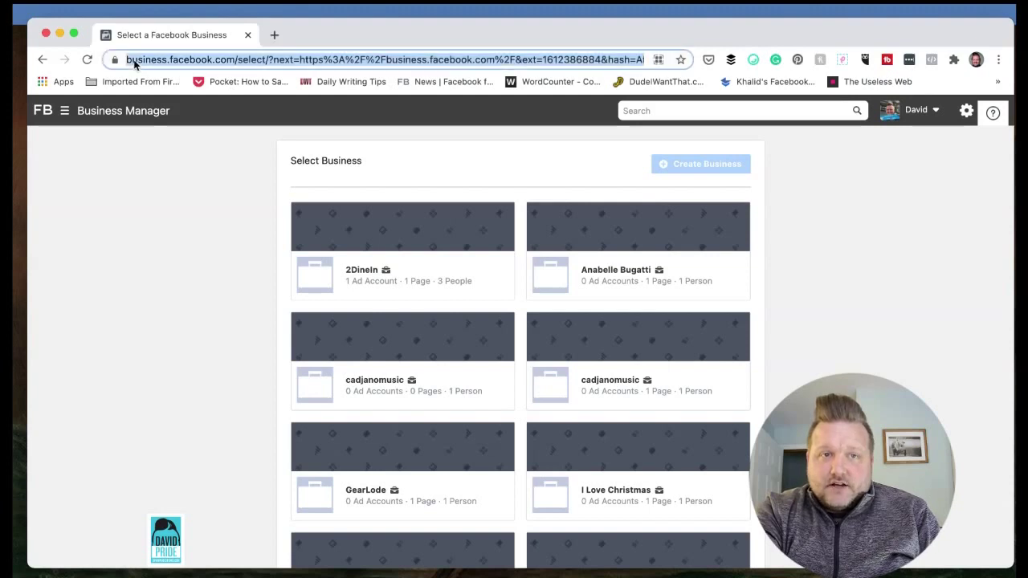
pyautogui.click(214, 58)
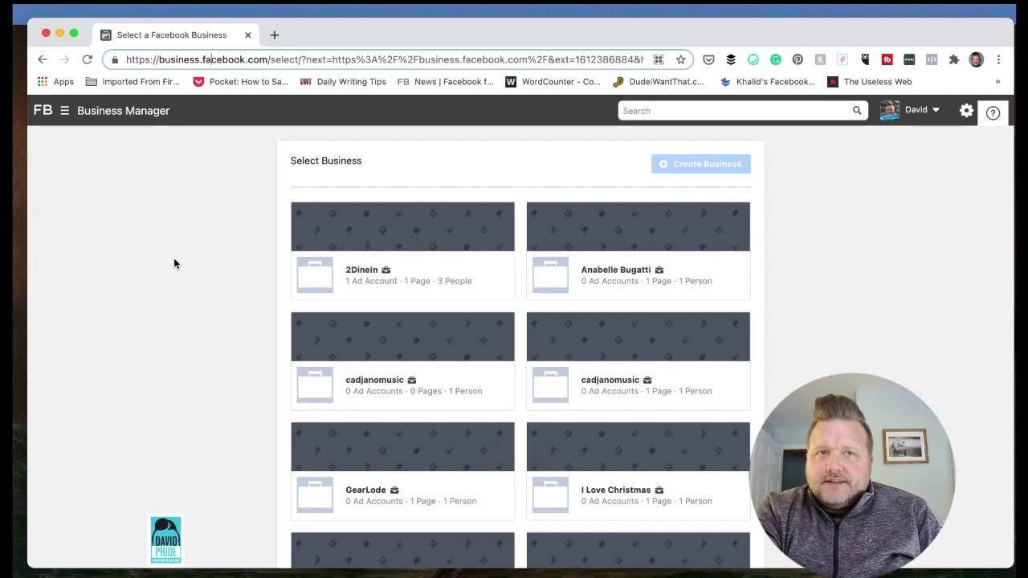
pyautogui.click(64, 110)
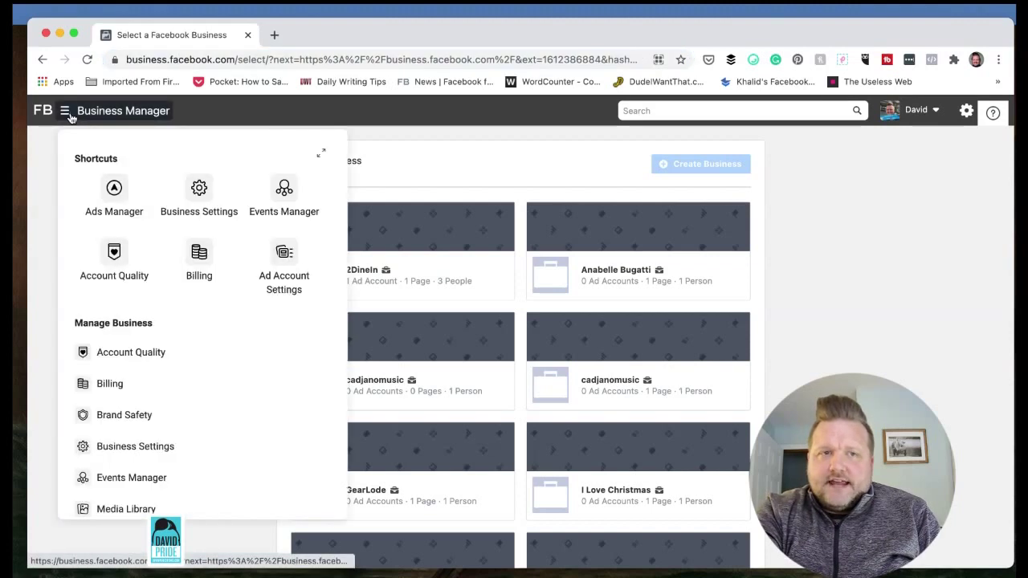
pyautogui.click(113, 188)
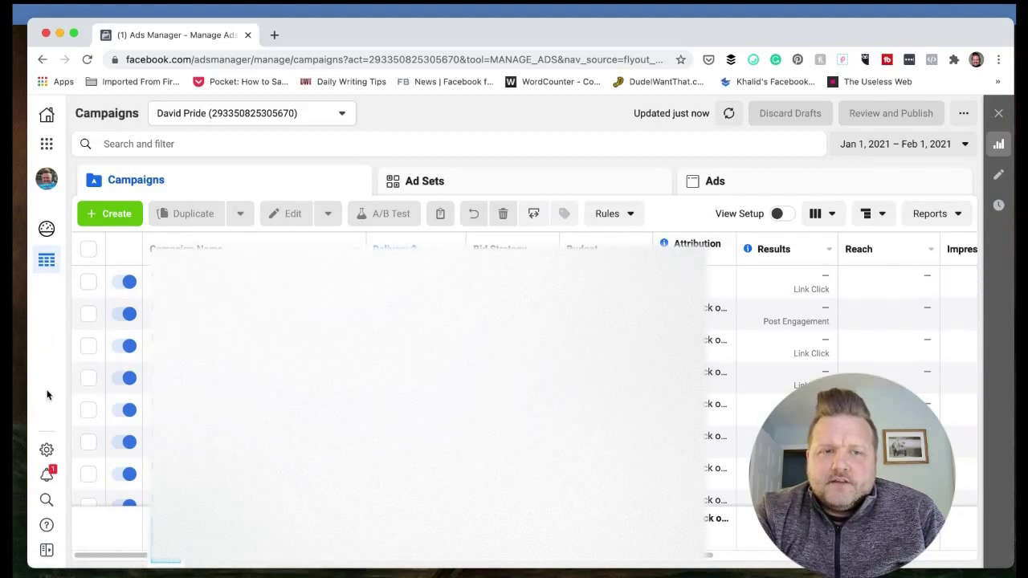
# - Bring up the Help panel in Ads Manager and scroll through its articles
pyautogui.click(47, 526)
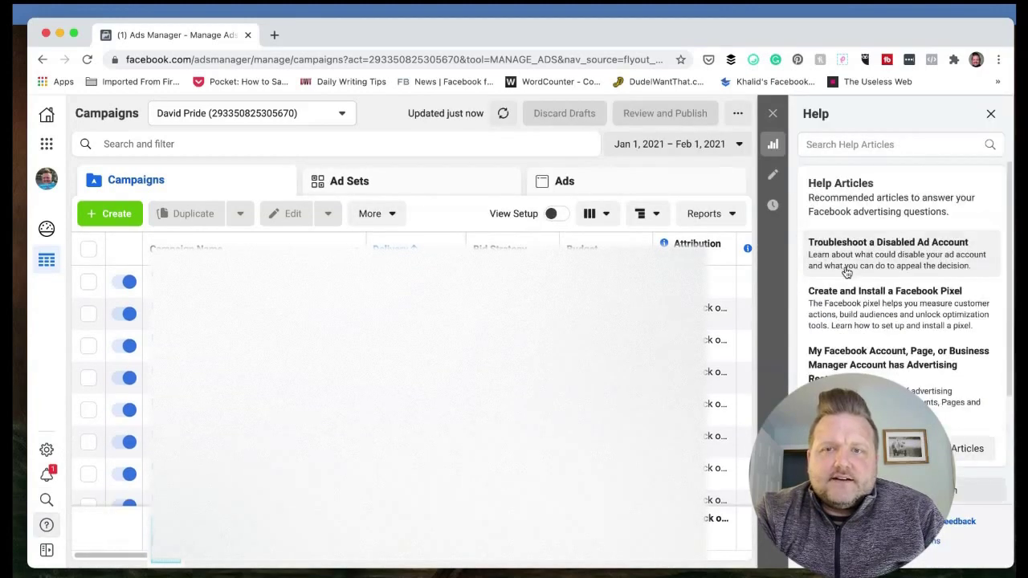
pyautogui.scroll(-1, 842, 203)
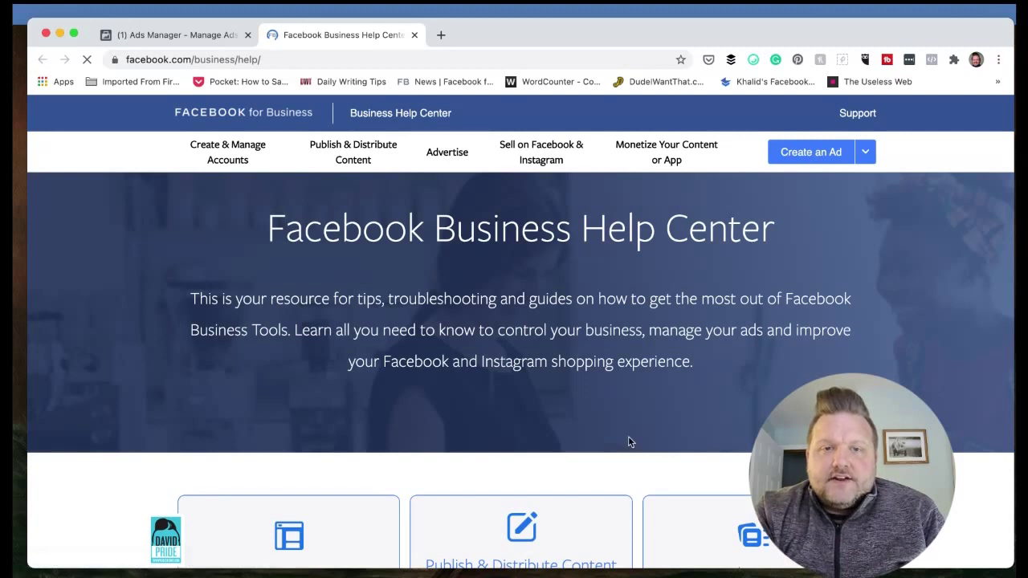
# - Scroll down the Help Center home page to the find-answers-or-contact-support section
pyautogui.scroll(-3, 629, 440)
pyautogui.scroll(-5, 629, 441)
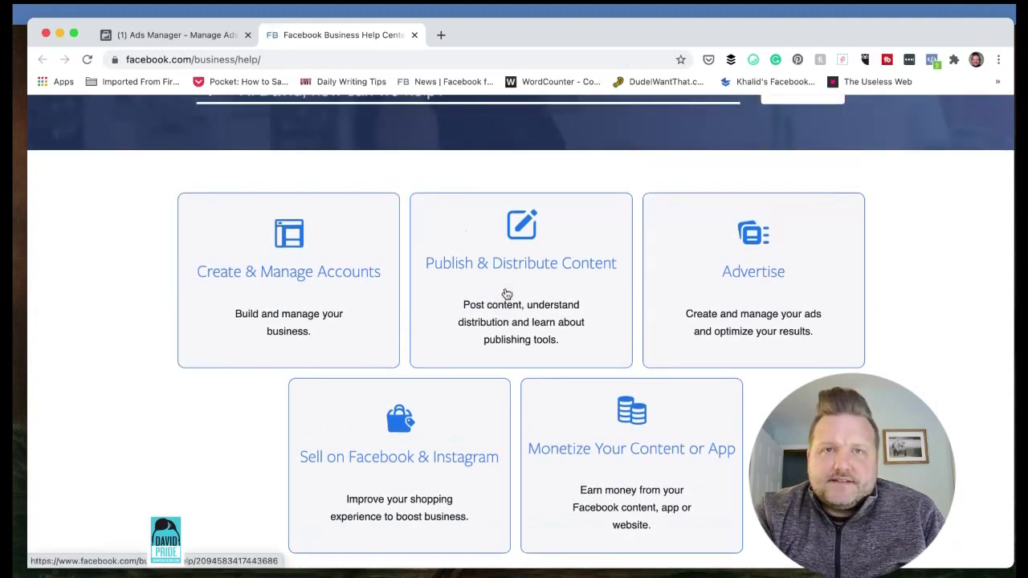
pyautogui.scroll(-2, 507, 270)
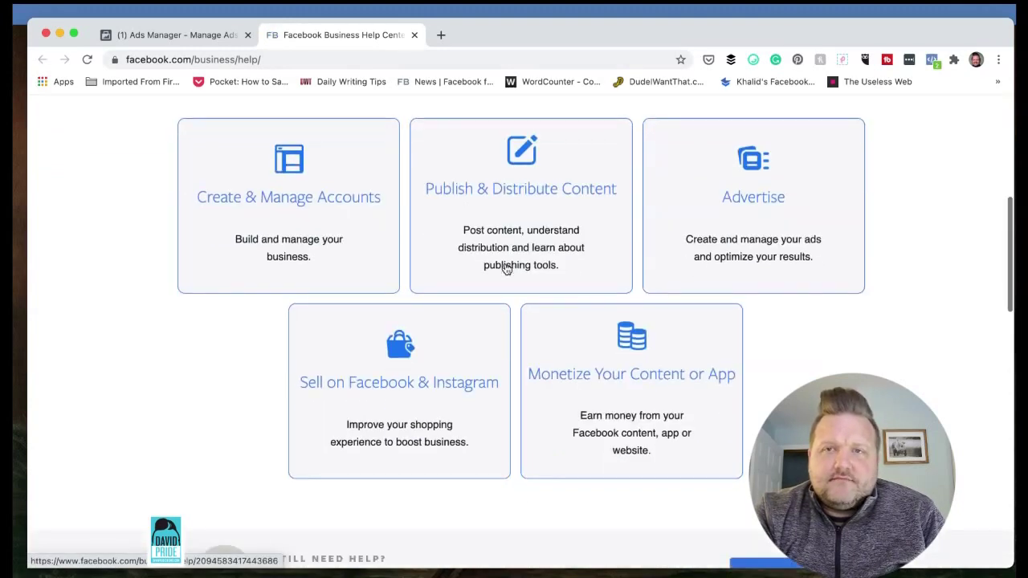
pyautogui.scroll(-5, 499, 314)
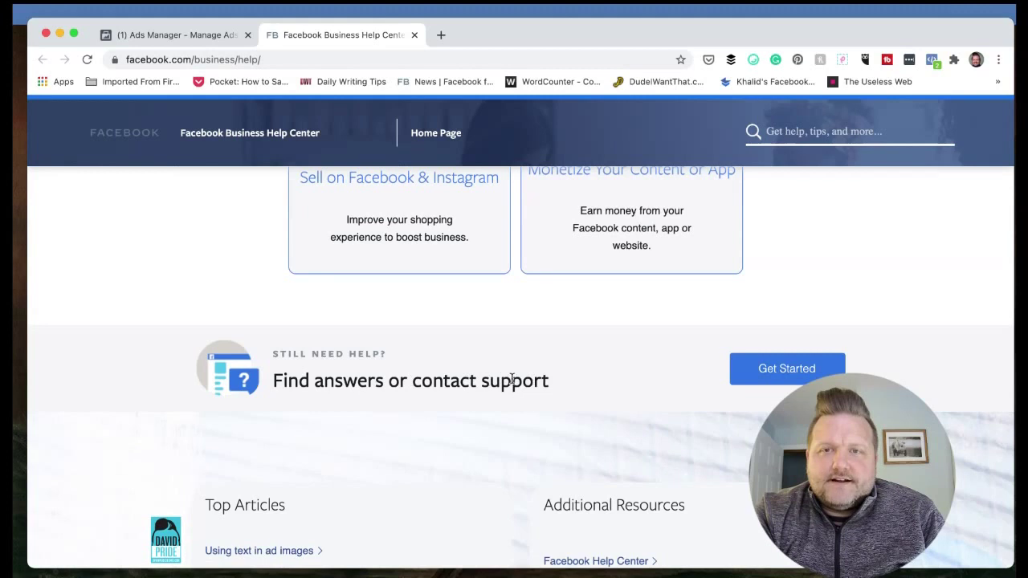
# - Start the contact-support wizard and pick Ads as the help category, scrolling to the chat option
pyautogui.click(763, 376)
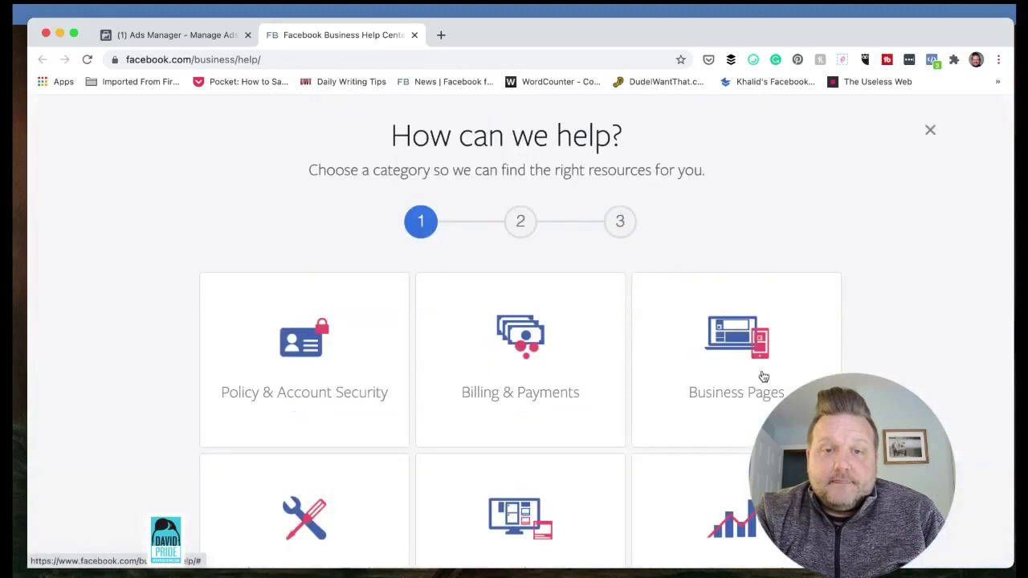
pyautogui.scroll(-2, 603, 350)
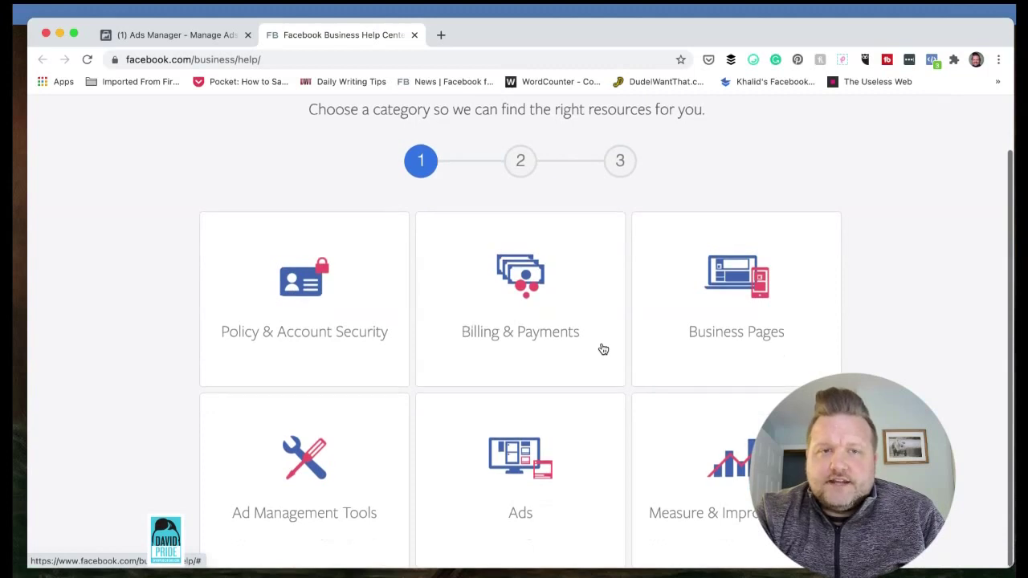
pyautogui.click(528, 480)
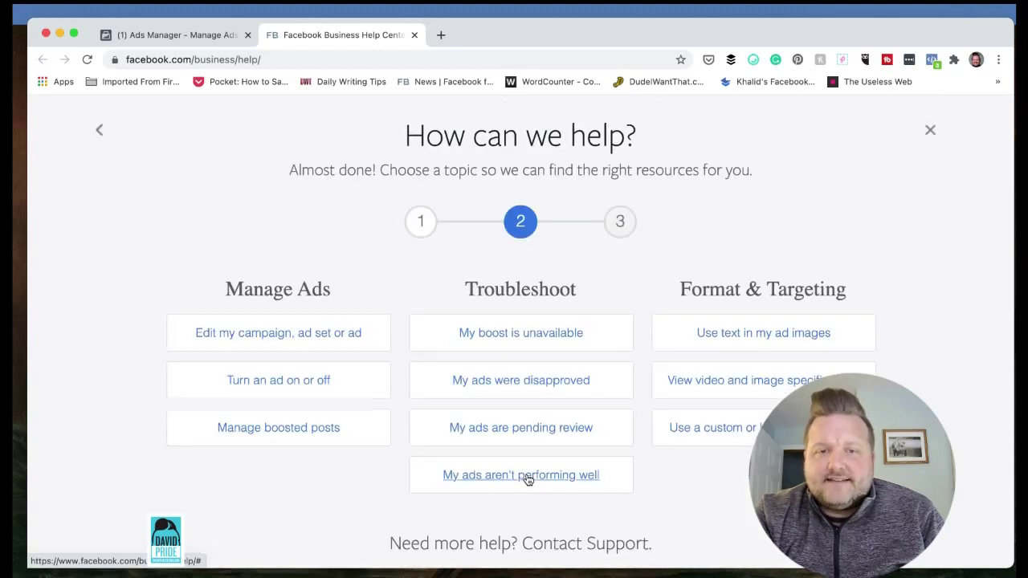
pyautogui.scroll(-1, 342, 494)
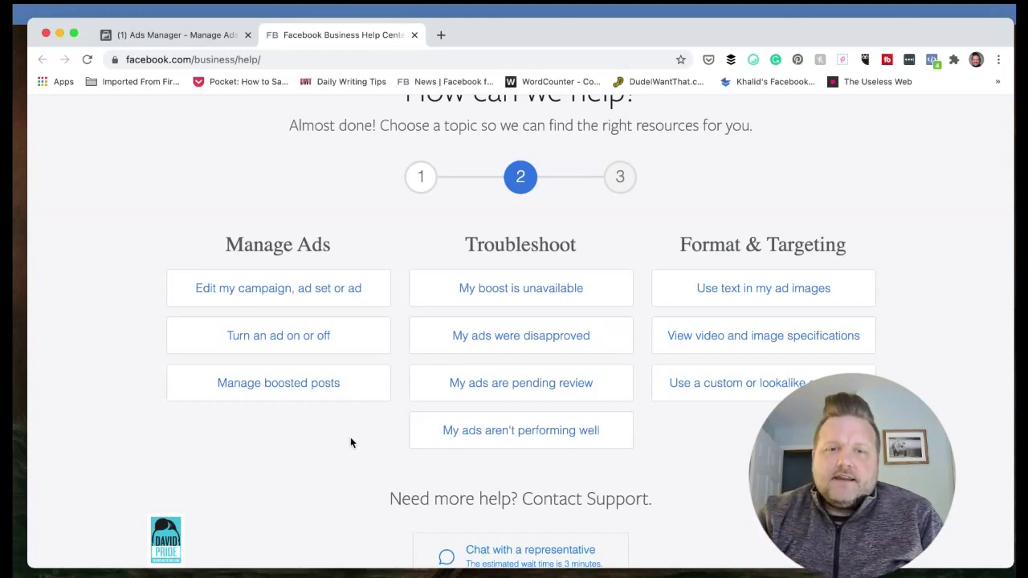
pyautogui.scroll(-3, 350, 442)
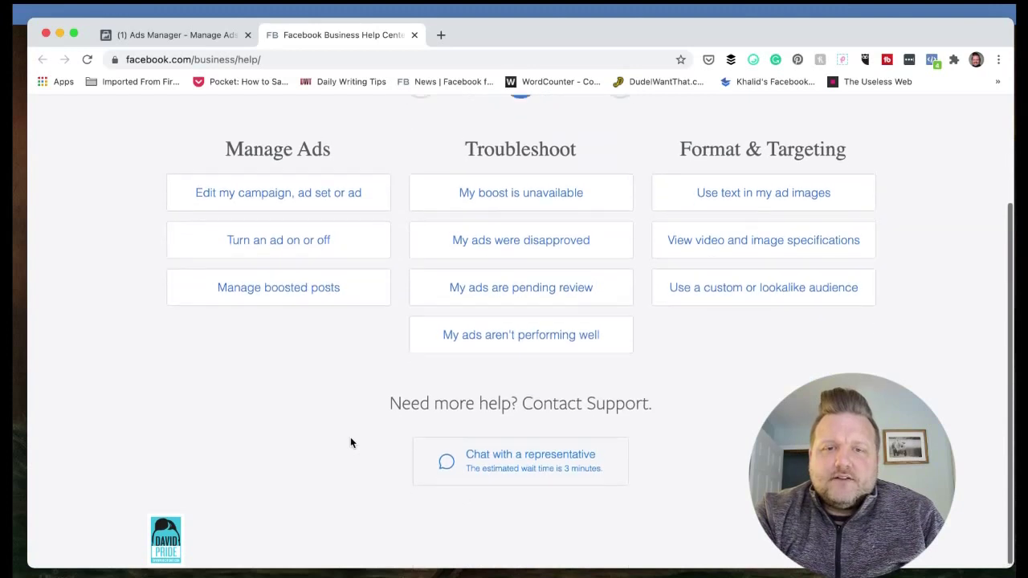
# - Request a chat with a representative and scroll the Contact Support form to the Ad Account ID field
pyautogui.click(509, 464)
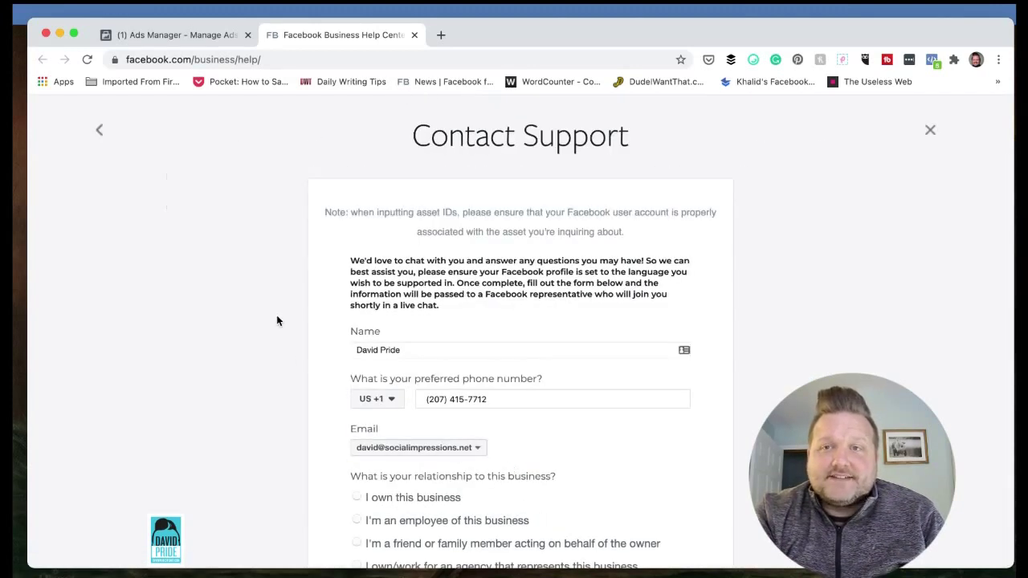
pyautogui.scroll(-3, 277, 319)
pyautogui.scroll(-3, 475, 406)
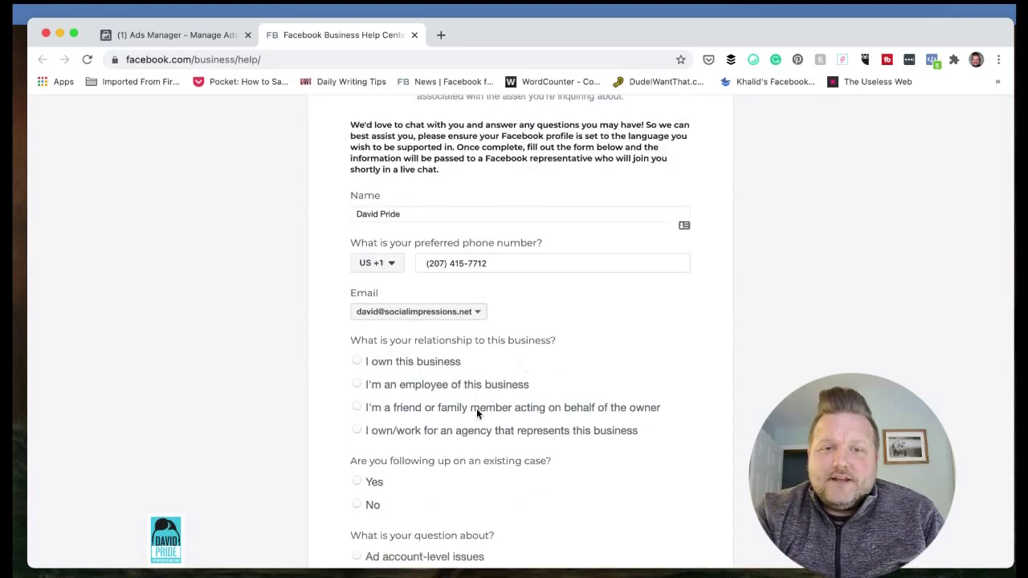
pyautogui.scroll(2, 505, 233)
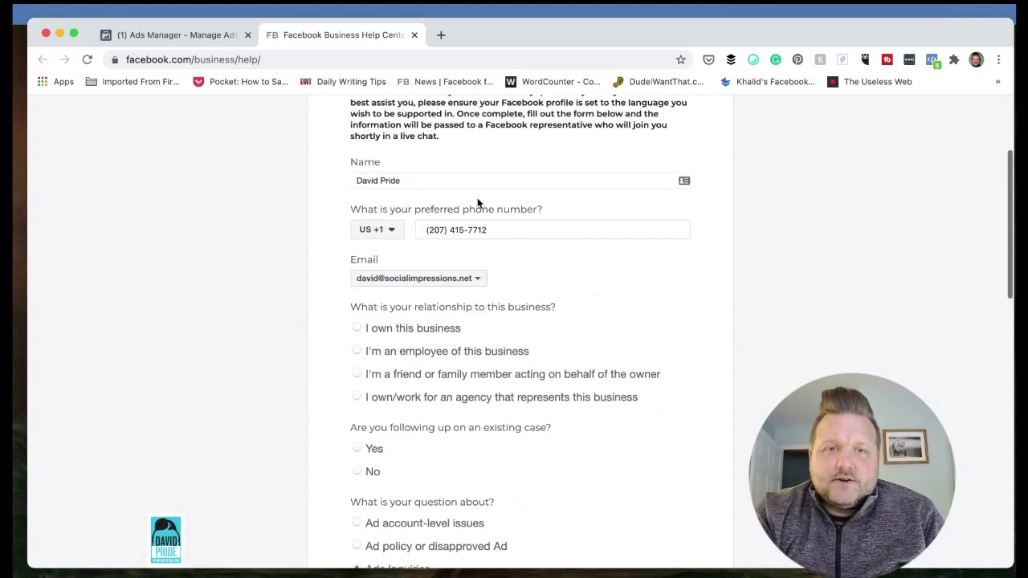
pyautogui.scroll(-2, 474, 335)
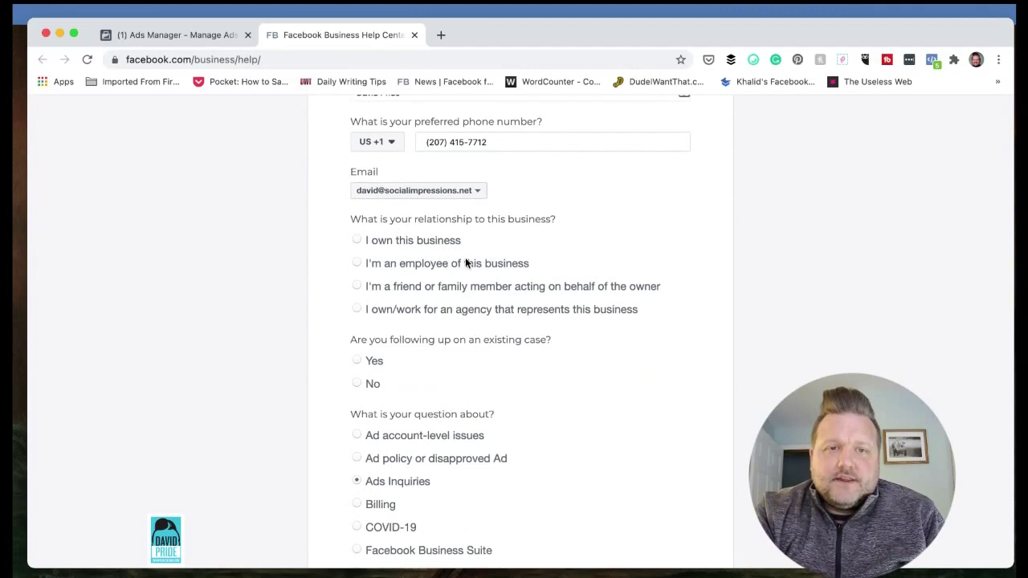
pyautogui.scroll(-4, 429, 390)
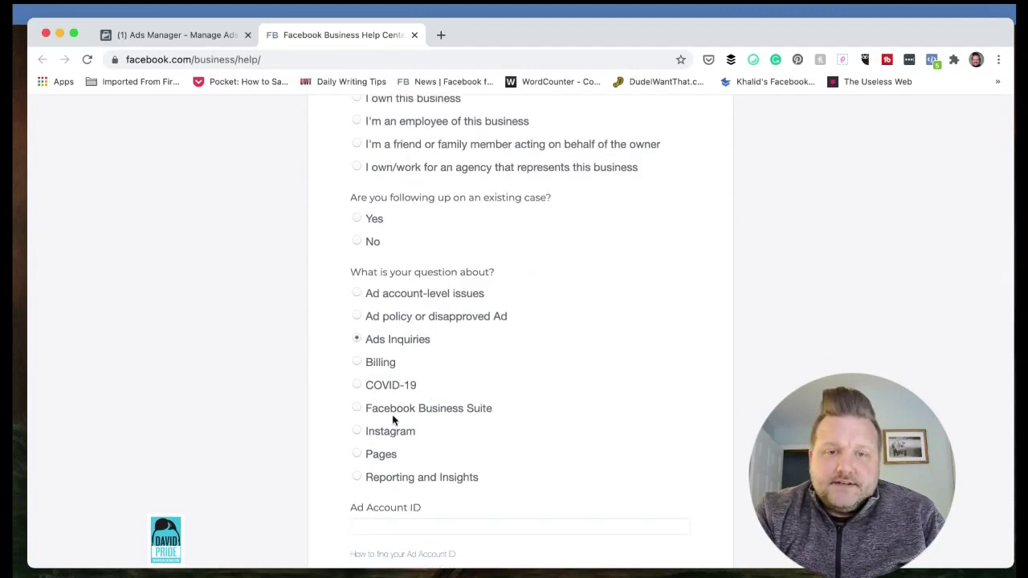
pyautogui.scroll(-4, 393, 419)
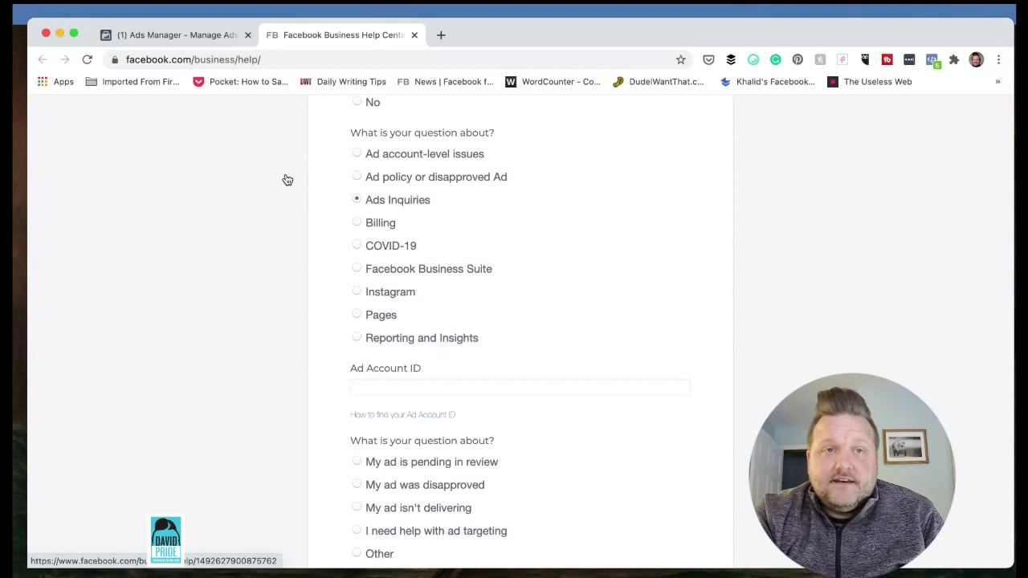
# - Select the ad account ID digits after act= in the Ads Manager address, then return to the form
pyautogui.click(206, 37)
pyautogui.click(245, 60)
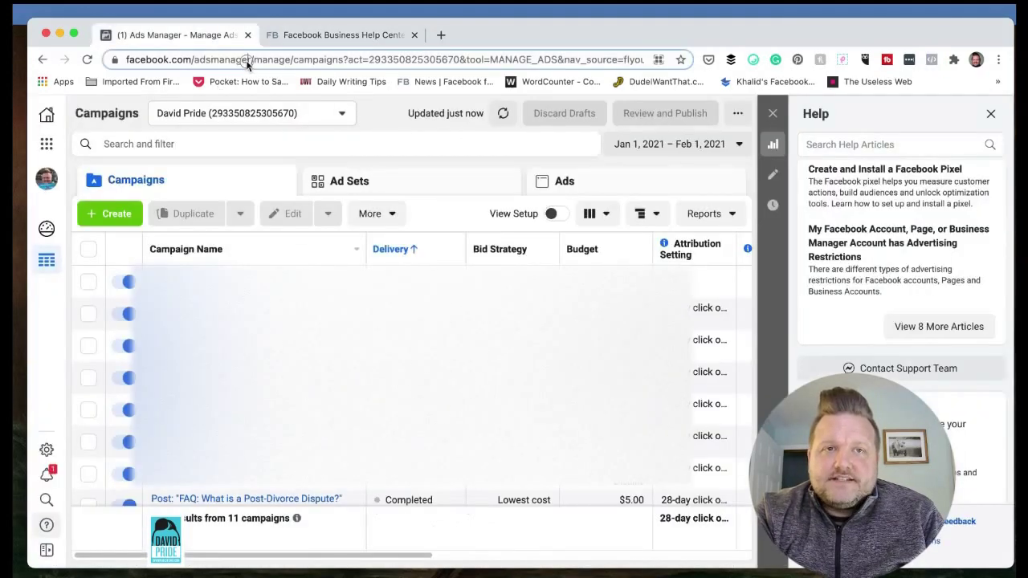
pyautogui.click(349, 59)
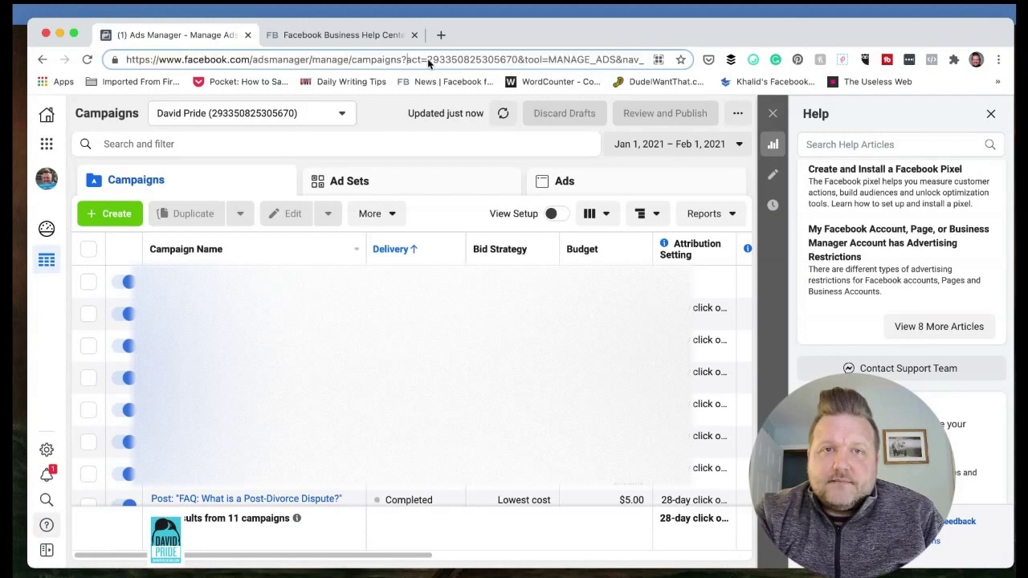
pyautogui.press('End')
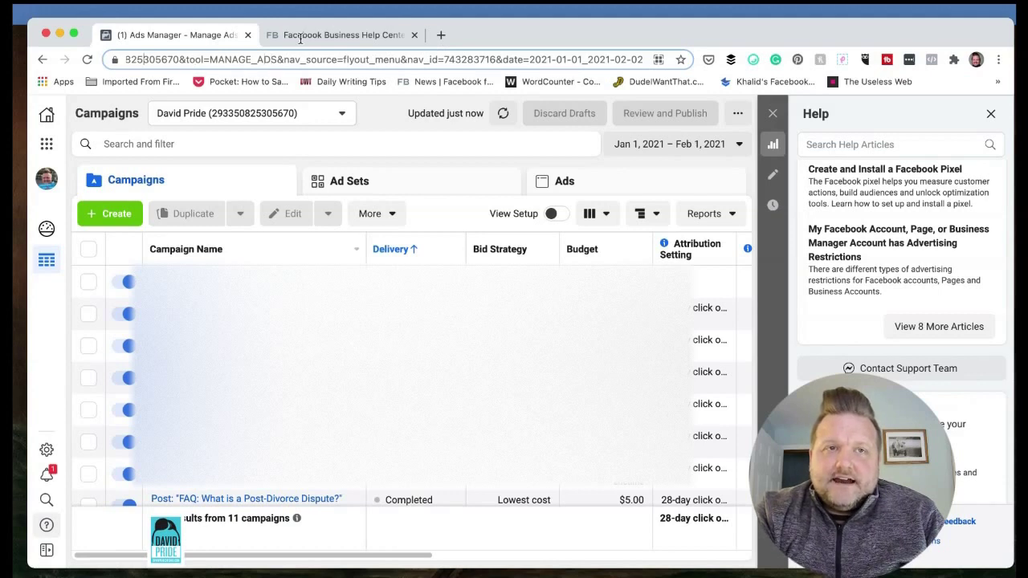
pyautogui.press('Left')
pyautogui.press('Left')
pyautogui.press('Left')
pyautogui.press('Left')
pyautogui.press('Left')
pyautogui.press('Left')
pyautogui.press('Left')
pyautogui.press('Left')
pyautogui.press('Left')
pyautogui.press('Left')
pyautogui.press('Left')
pyautogui.press('Left')
pyautogui.press('Left')
pyautogui.press('Left')
pyautogui.press('Left')
pyautogui.press('Left')
pyautogui.press('Left')
pyautogui.press('Left')
pyautogui.press('Left')
pyautogui.press('Left')
pyautogui.press('Left')
pyautogui.press('Left')
pyautogui.press('Left')
pyautogui.press('Left')
pyautogui.press('Left')
pyautogui.press('Left')
pyautogui.press('Left')
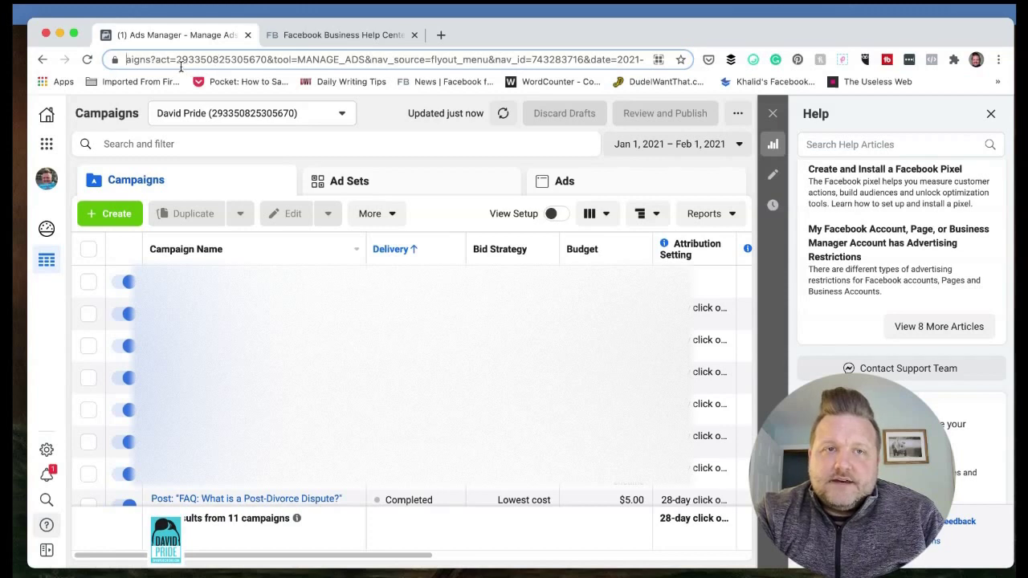
pyautogui.moveTo(176, 61); pyautogui.dragTo(261, 61)
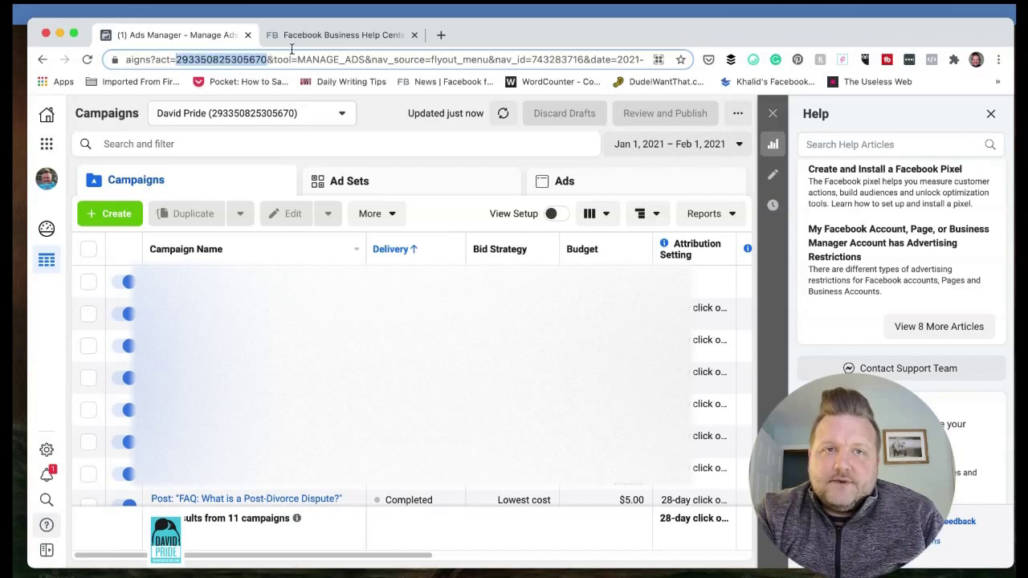
pyautogui.click(316, 33)
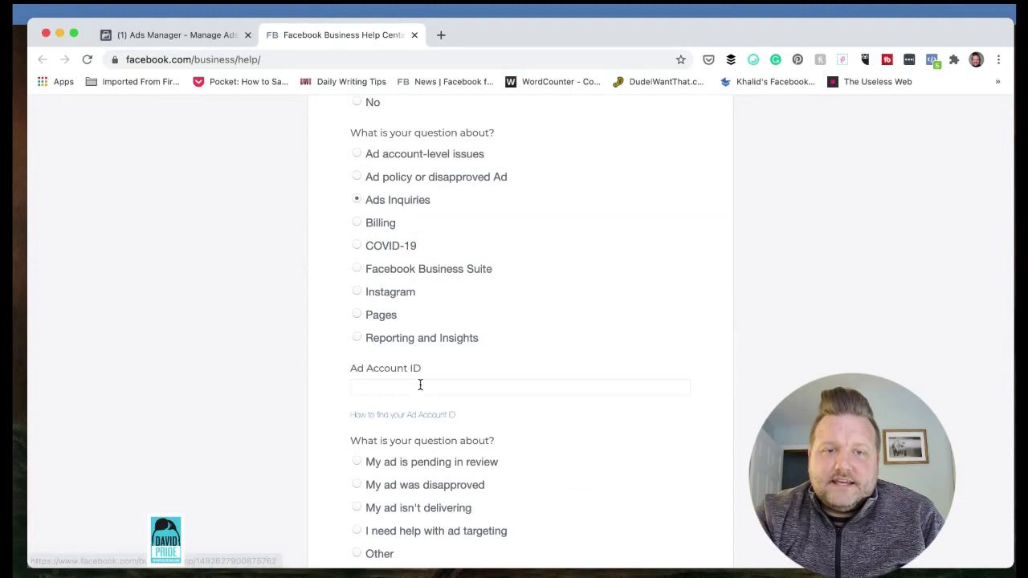
pyautogui.scroll(-3, 421, 383)
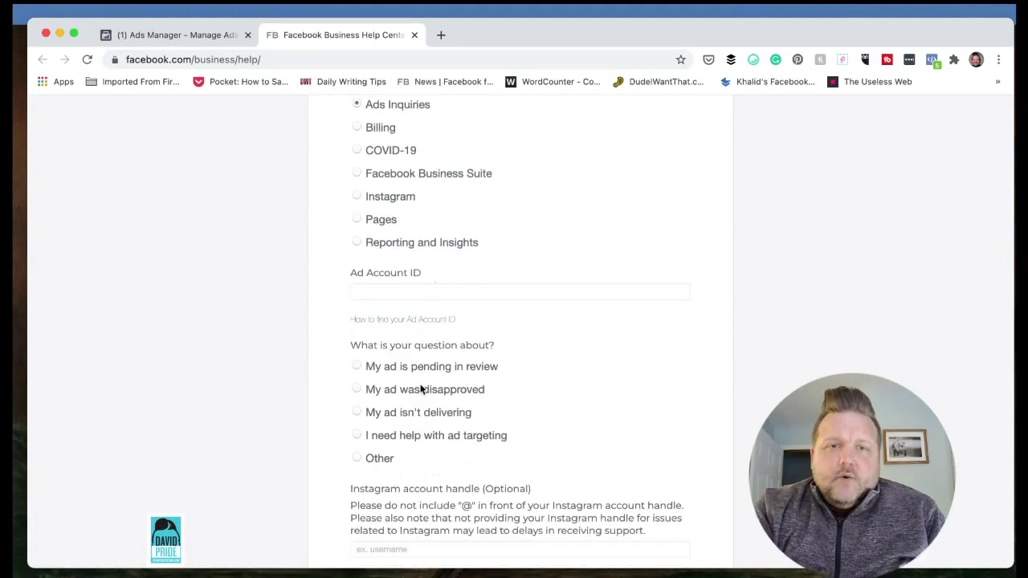
pyautogui.scroll(-3, 421, 390)
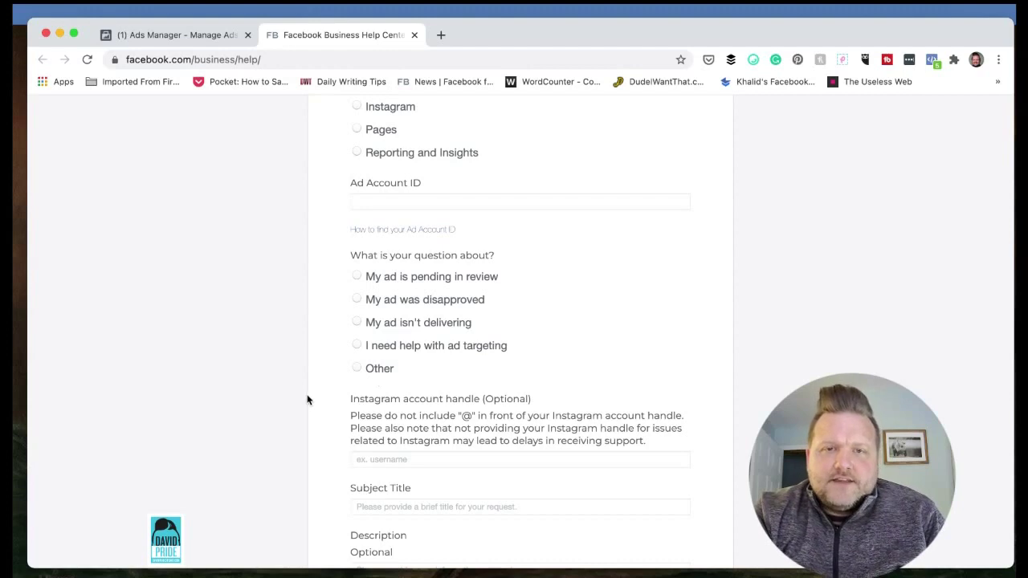
pyautogui.scroll(-2, 307, 399)
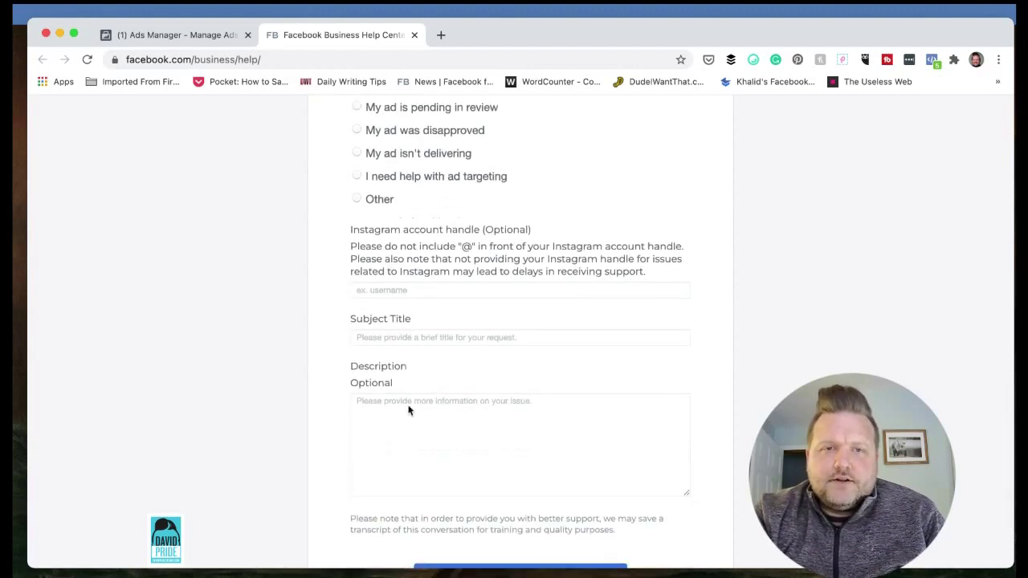
pyautogui.scroll(-1, 411, 420)
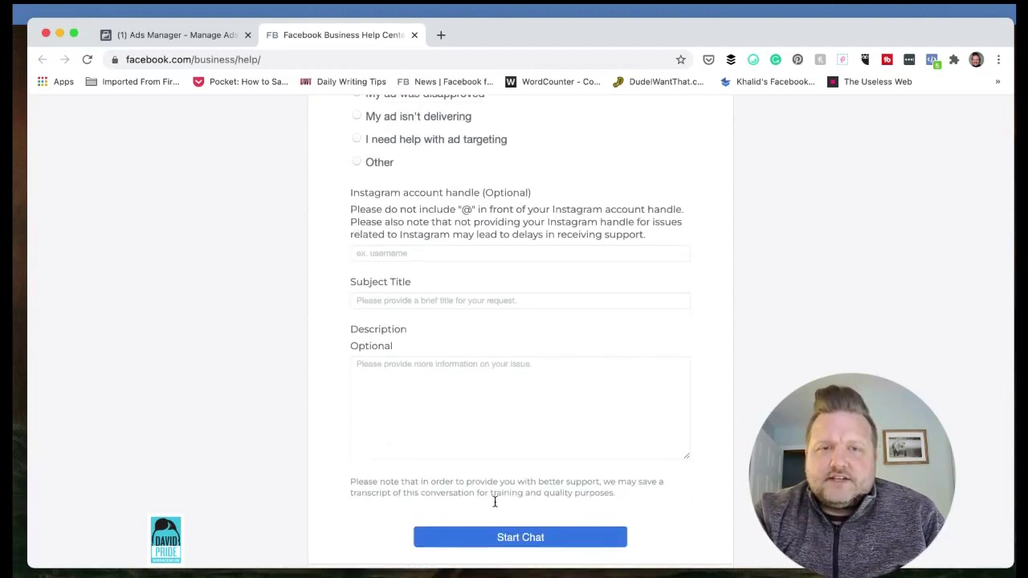